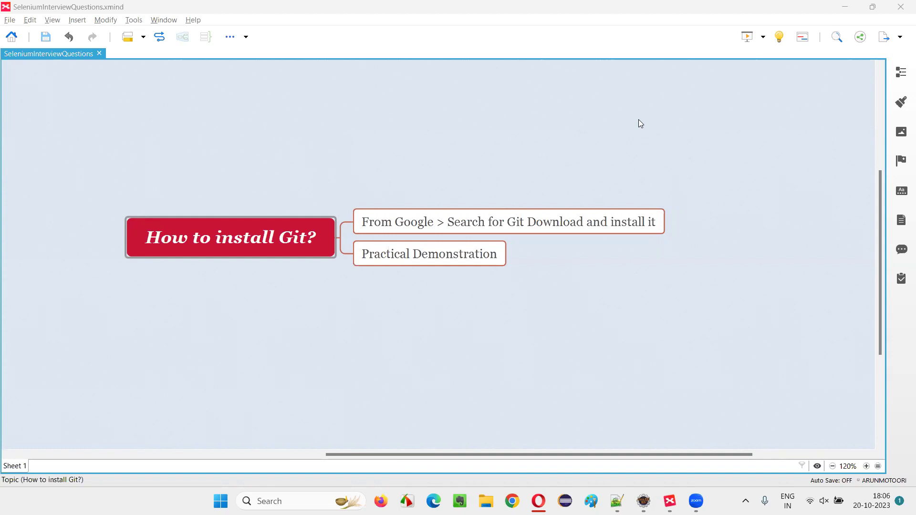
Step: Select the 'How to install Git?' and 'Practical Demonstration' topics in the XMind map
{"action": "left_click", "coordinate": [222, 244]}
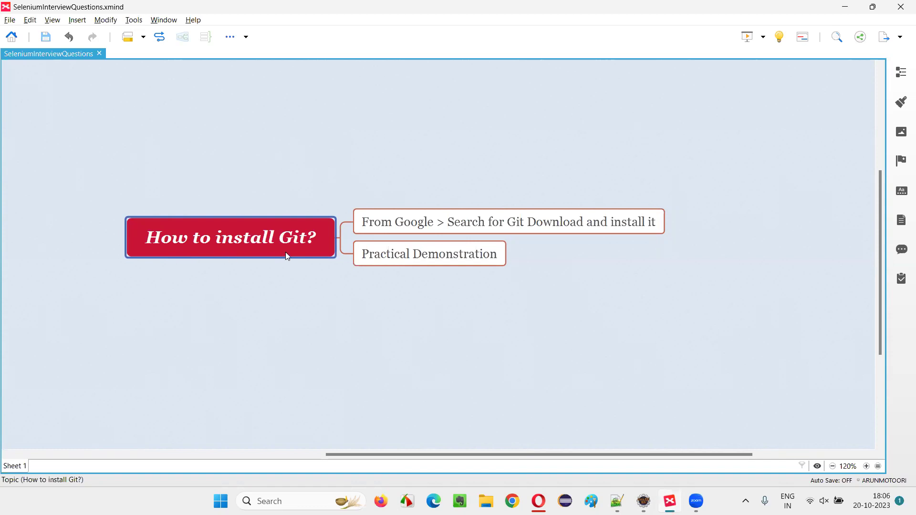
{"action": "left_click", "coordinate": [472, 263]}
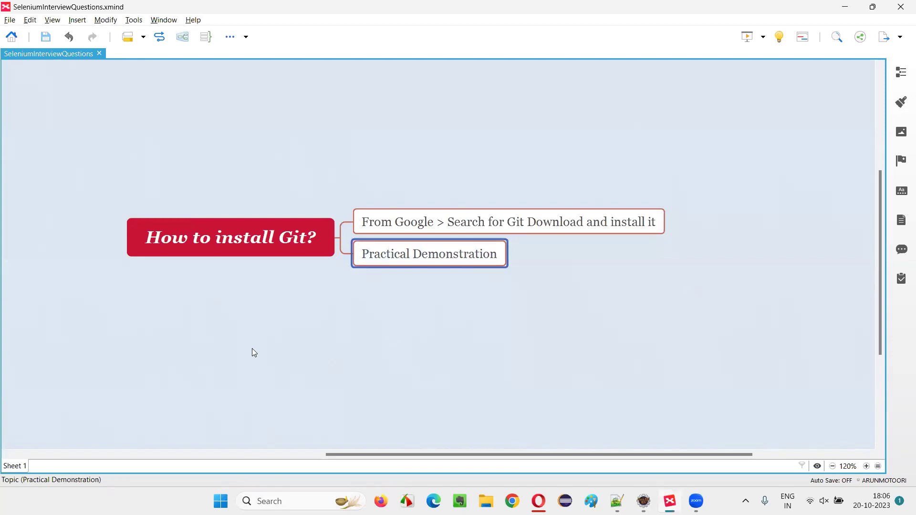
{"action": "left_click", "coordinate": [309, 241]}
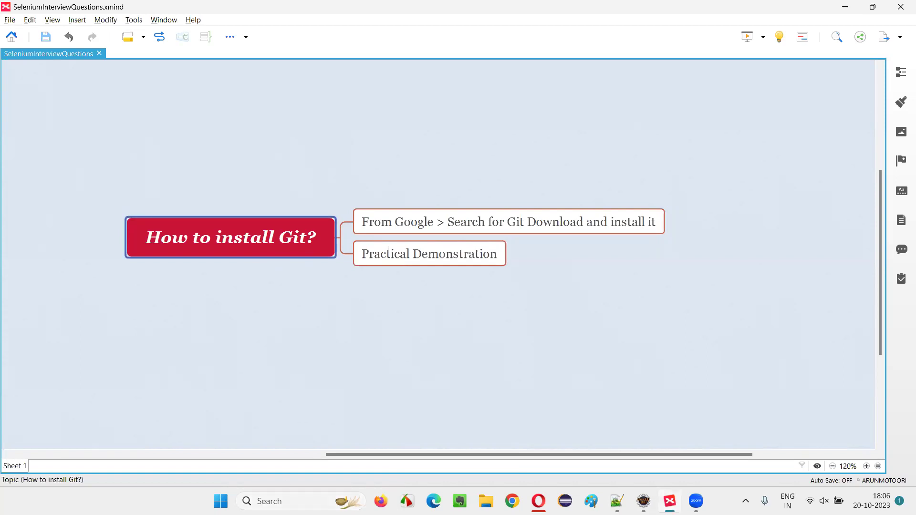
Step: Search Windows for 'Git' to confirm Git GUI and Git Bash are installed
{"action": "left_click", "coordinate": [267, 501]}
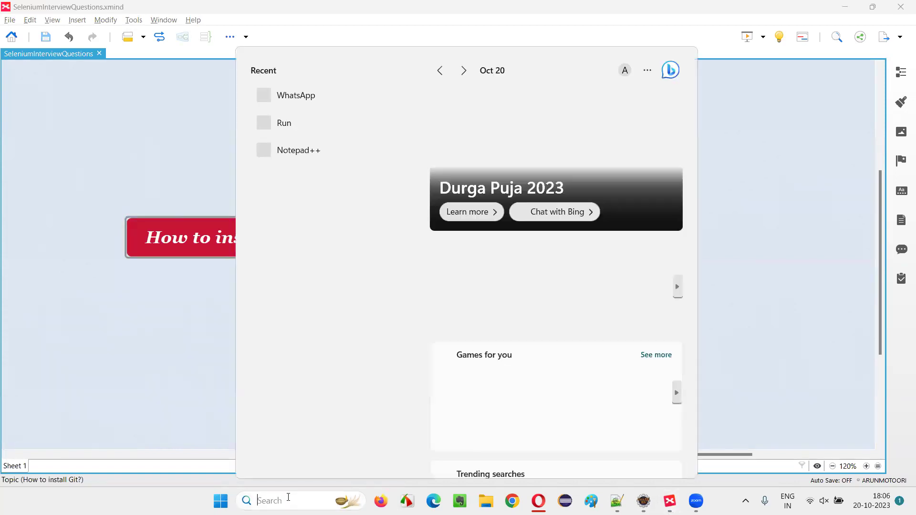
{"action": "type", "text": "Git"}
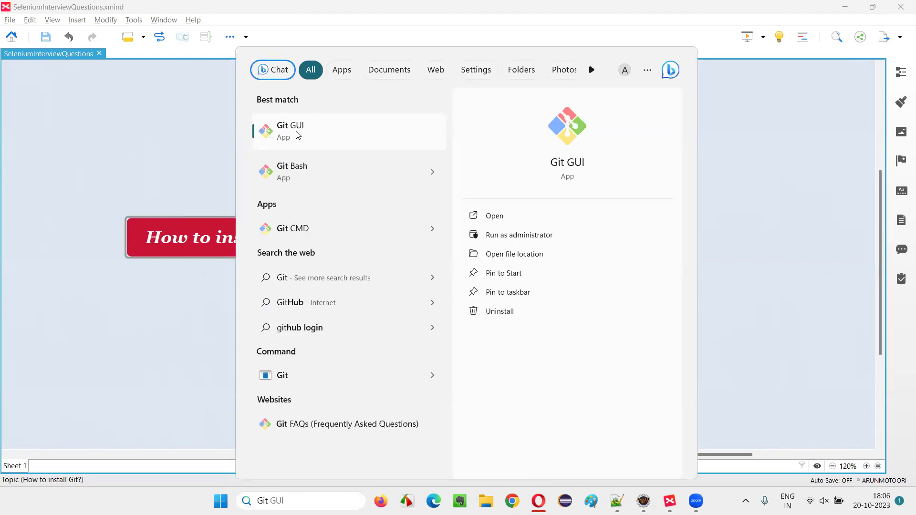
{"action": "left_click", "coordinate": [292, 499]}
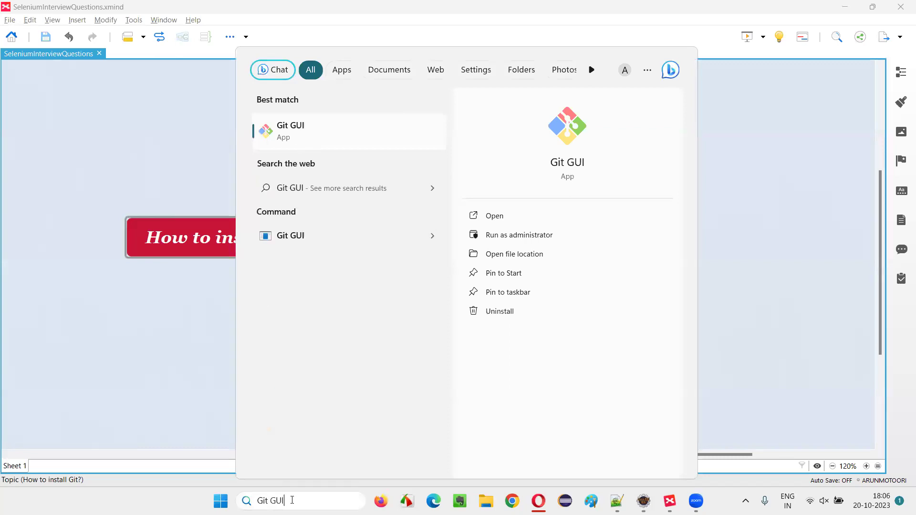
Step: Replace the search text with 'control' to bring up Control Panel
{"action": "left_click_drag", "start_coordinate": [292, 498], "coordinate": [258, 500]}
{"action": "key", "text": "BackSpace"}
{"action": "type", "text": "control"}
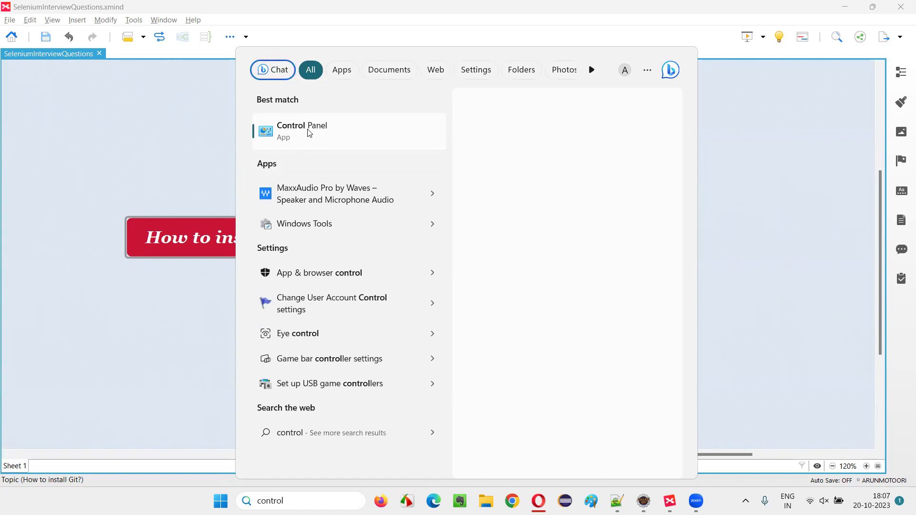
Step: Uninstall Git 2.42.0.2 through Control Panel's Programs and Features, confirming full removal
{"action": "left_click", "coordinate": [312, 135]}
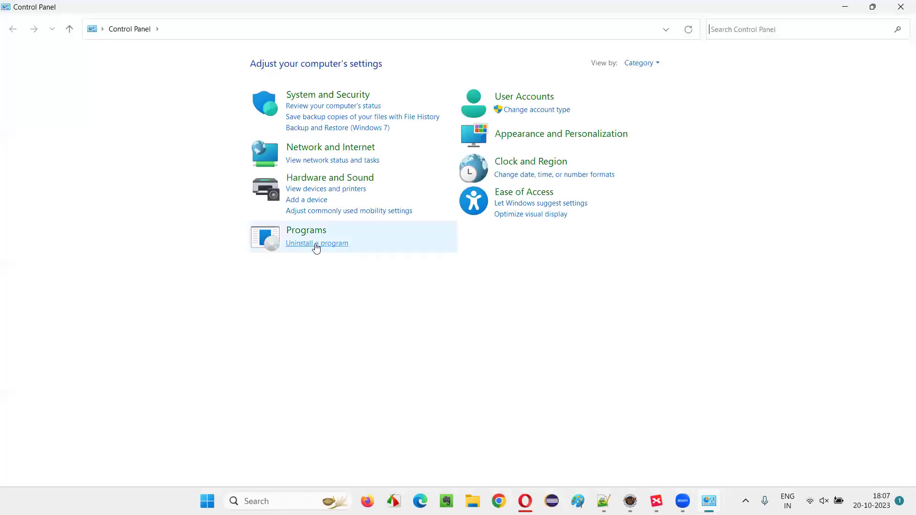
{"action": "left_click", "coordinate": [317, 243]}
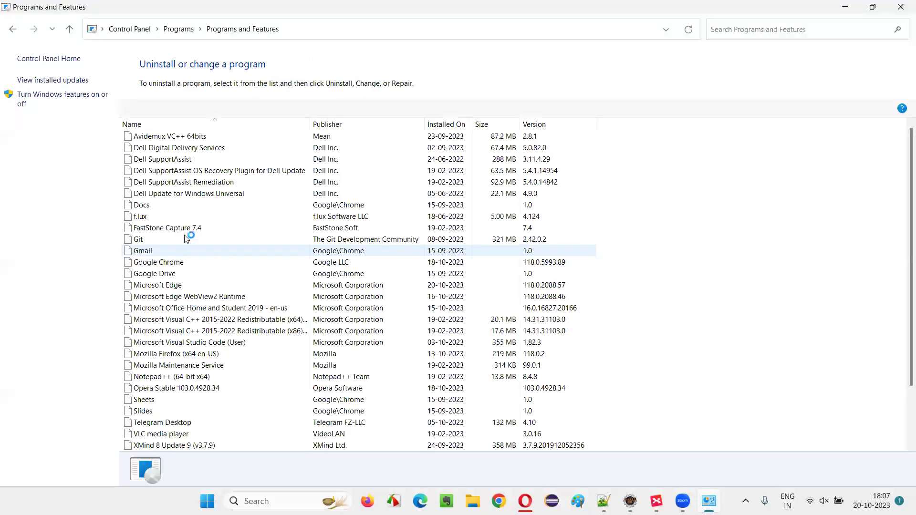
{"action": "left_click", "coordinate": [186, 239]}
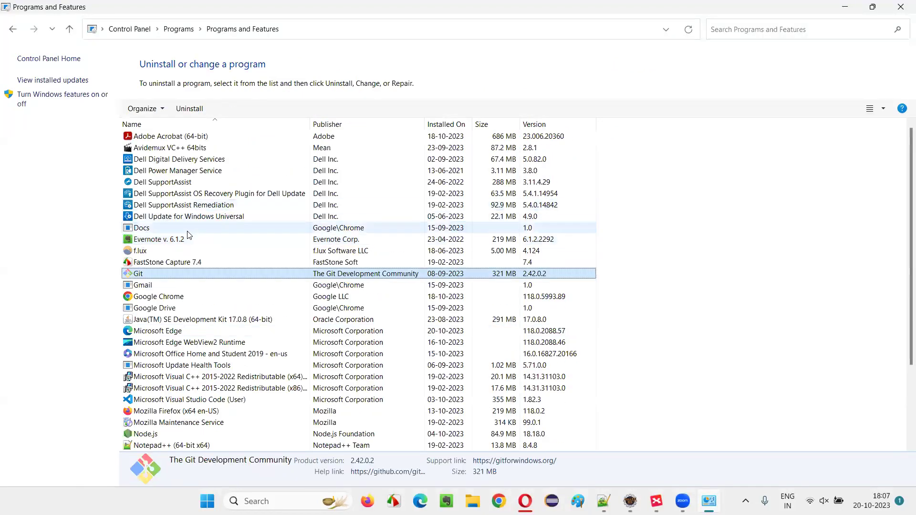
{"action": "left_click", "coordinate": [204, 109]}
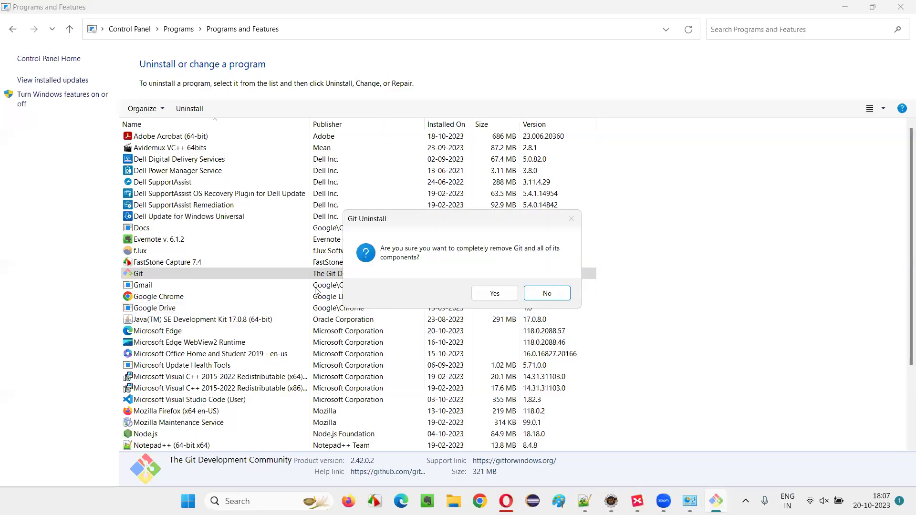
{"action": "left_click", "coordinate": [501, 293]}
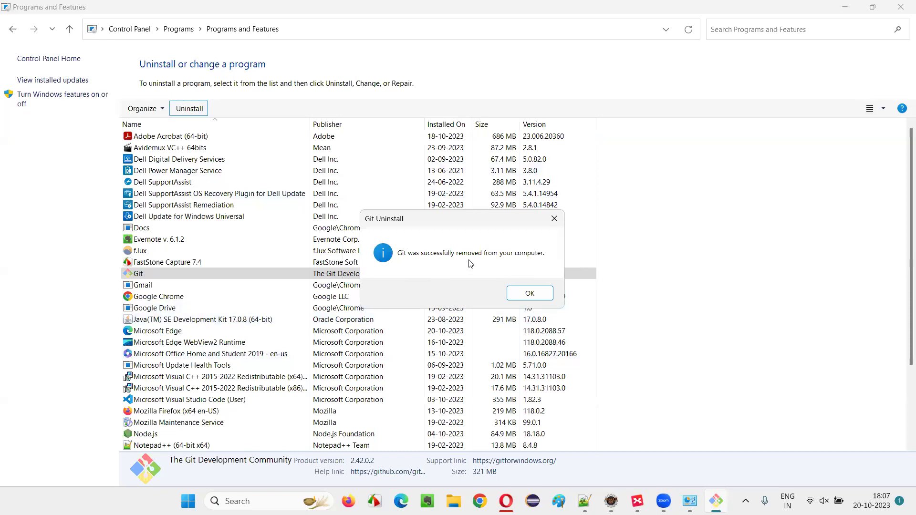
{"action": "left_click", "coordinate": [533, 288]}
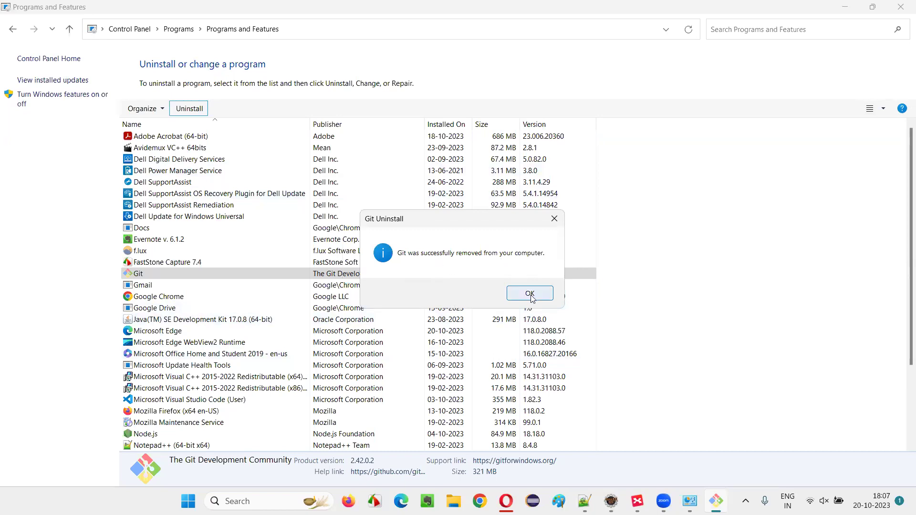
Step: Close Programs and Features and search Windows for 'git'
{"action": "left_click", "coordinate": [900, 7]}
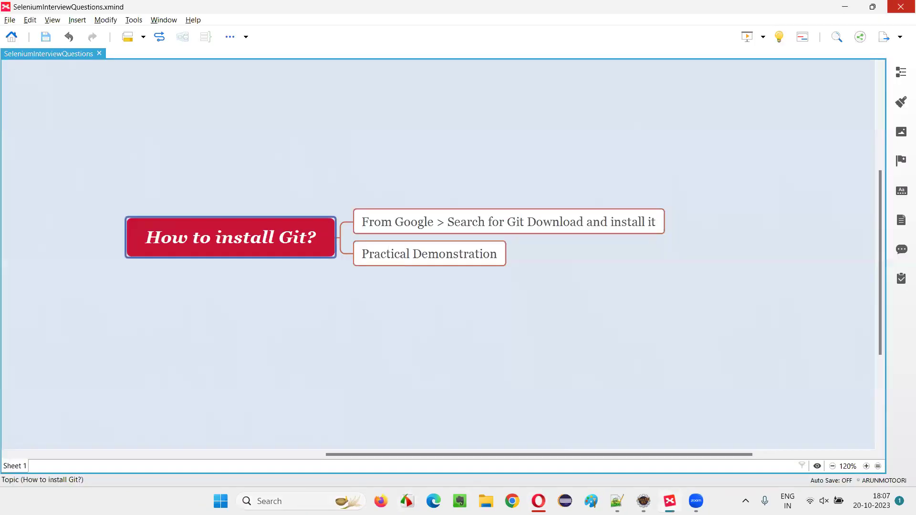
{"action": "key", "text": "super+s"}
{"action": "type", "text": "git"}
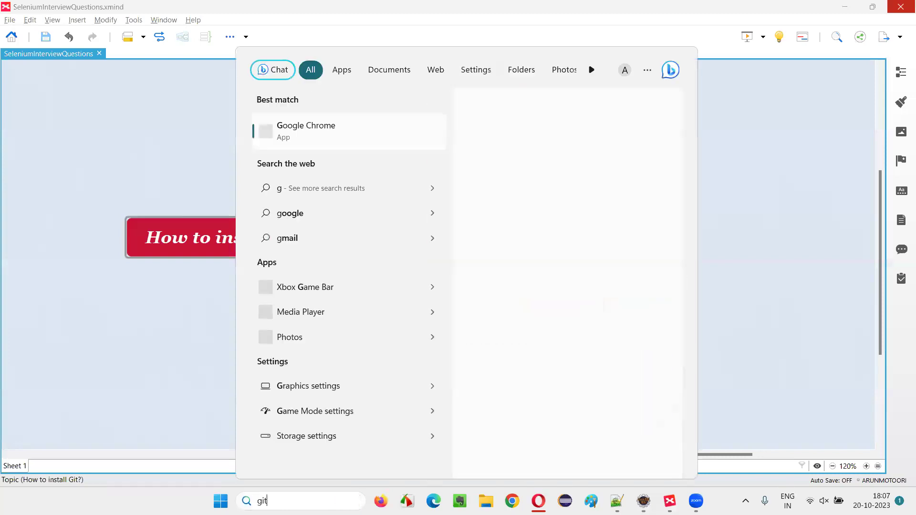
Step: Back in the mind map, select the From Google topic and launch Google Chrome
{"action": "left_click", "coordinate": [99, 361]}
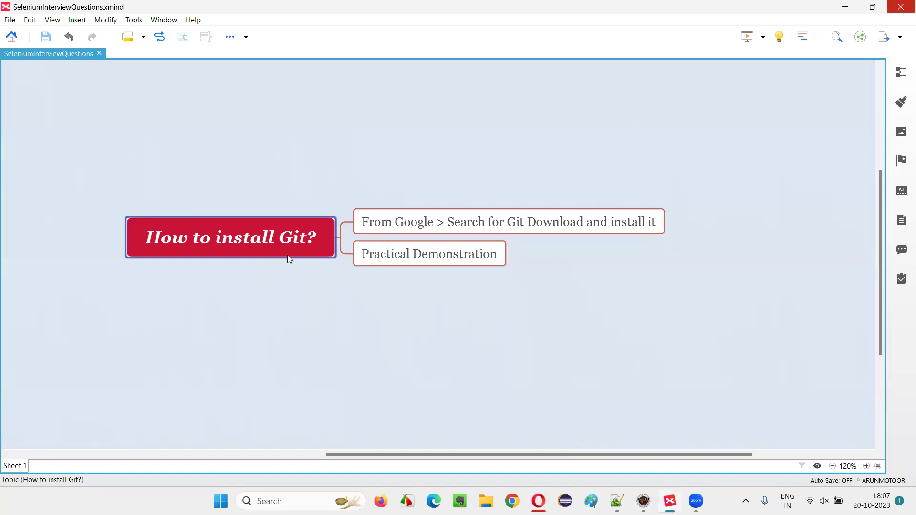
{"action": "left_click", "coordinate": [439, 223]}
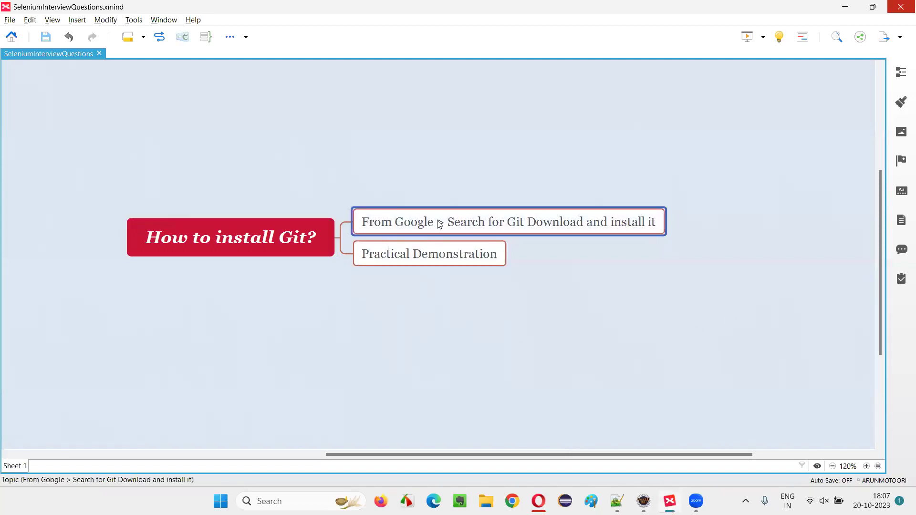
{"action": "left_click", "coordinate": [513, 501]}
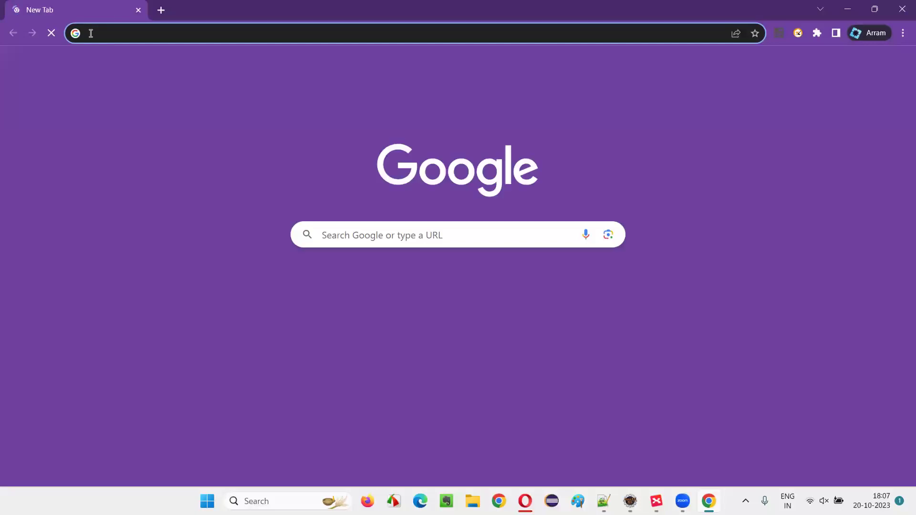
Step: Search Google for 'git download' and go to git-scm.com's Download for Windows page
{"action": "type", "text": "git download"}
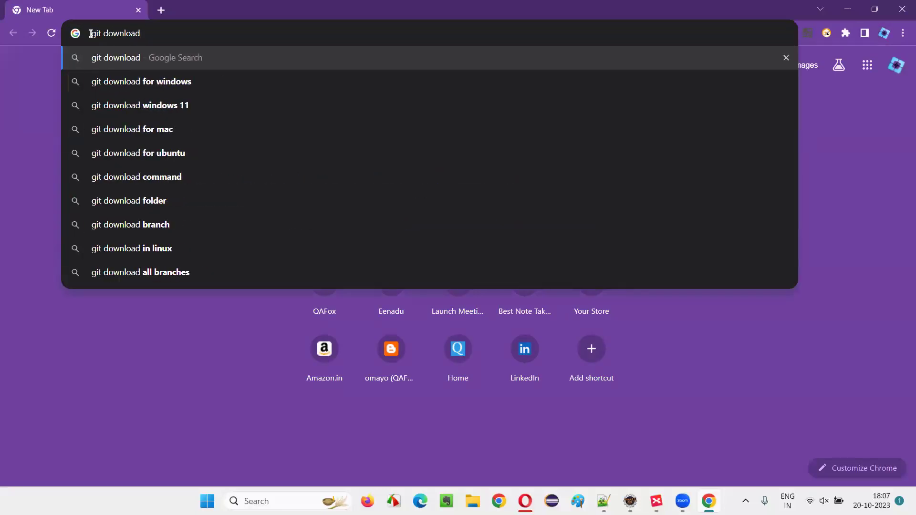
{"action": "key", "text": "Return"}
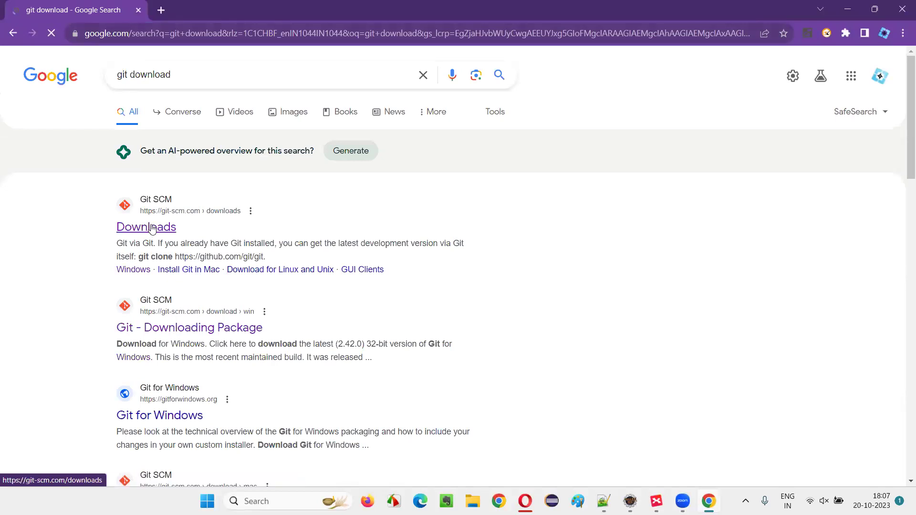
{"action": "left_click", "coordinate": [159, 230]}
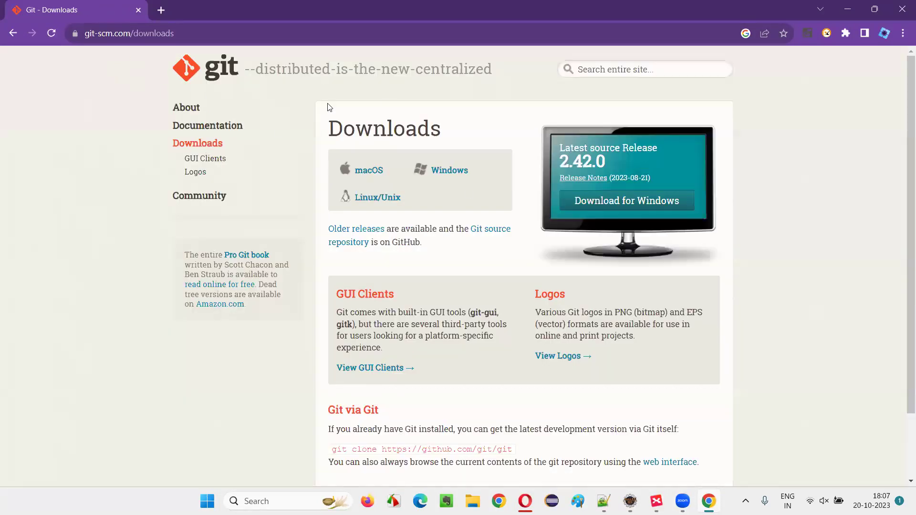
{"action": "left_click", "coordinate": [614, 210]}
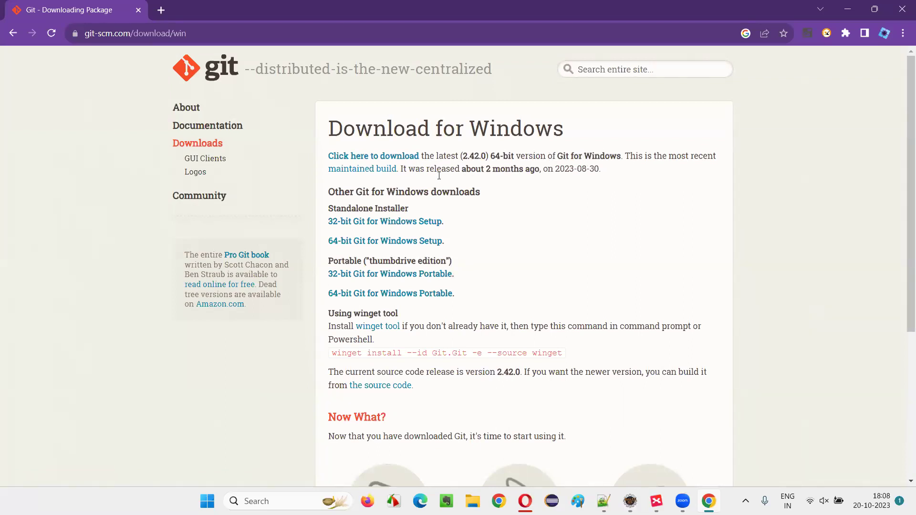
Step: Download Git-2.42.0.2-64-bit.exe and show it in the Downloads folder in File Explorer
{"action": "left_click", "coordinate": [367, 161]}
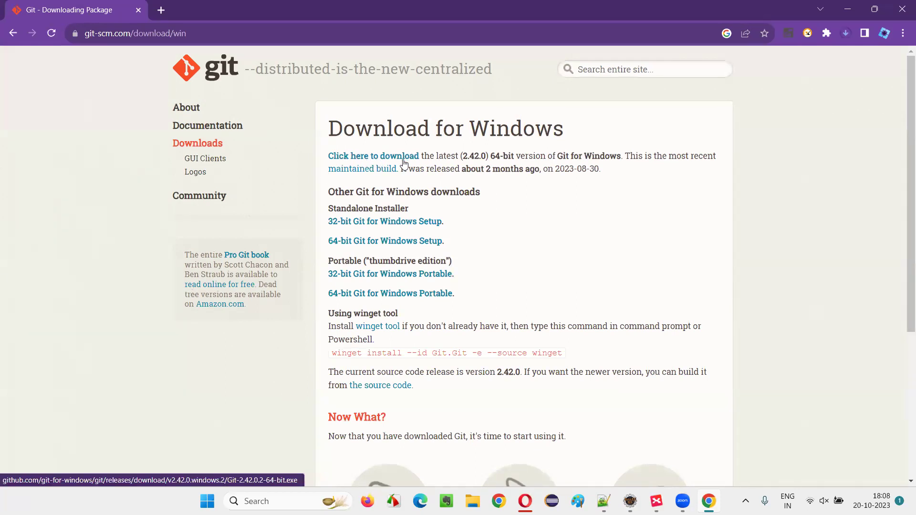
{"action": "left_click", "coordinate": [845, 34]}
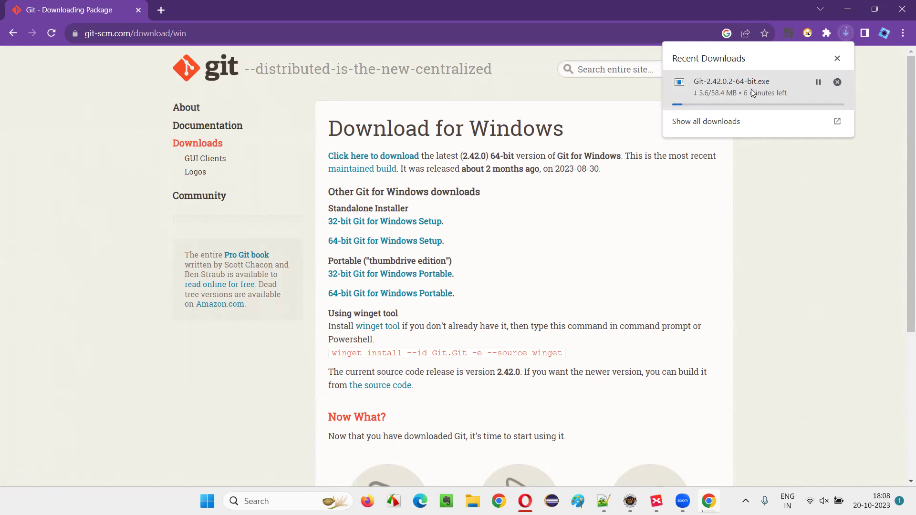
{"action": "left_click", "coordinate": [628, 48]}
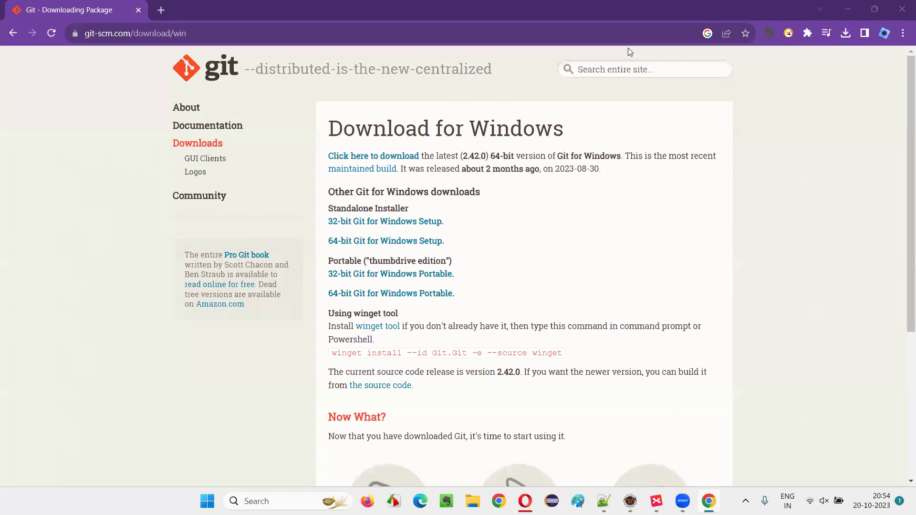
{"action": "left_click", "coordinate": [846, 34]}
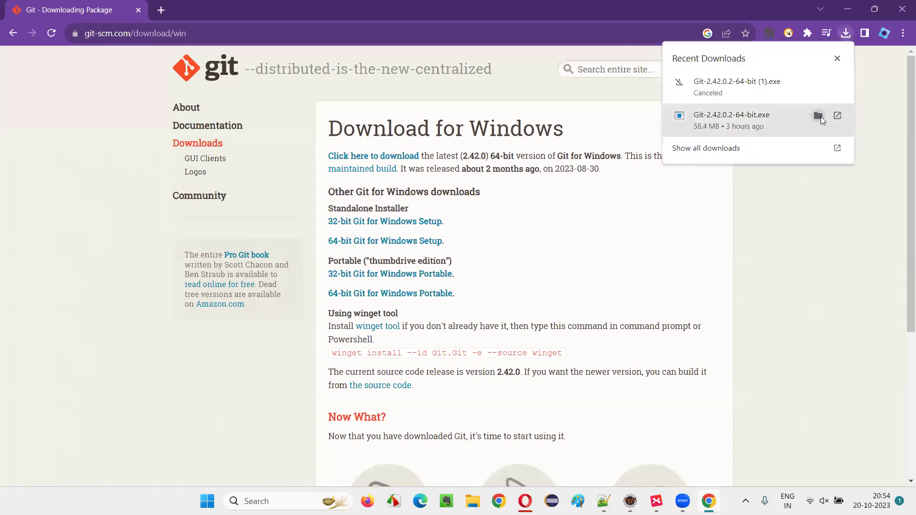
{"action": "left_click", "coordinate": [818, 116]}
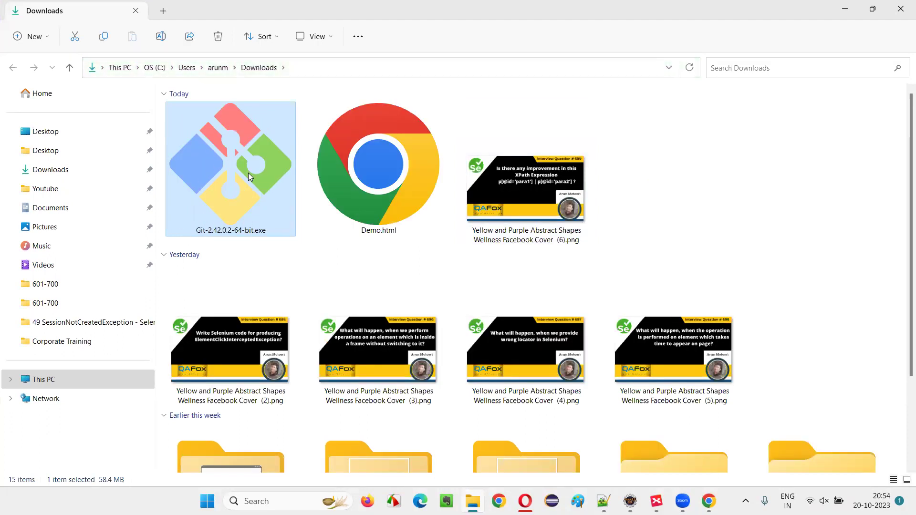
Step: Run Git-2.42.0.2-64-bit.exe from the Downloads folder to start the setup wizard
{"action": "double_click", "coordinate": [248, 173]}
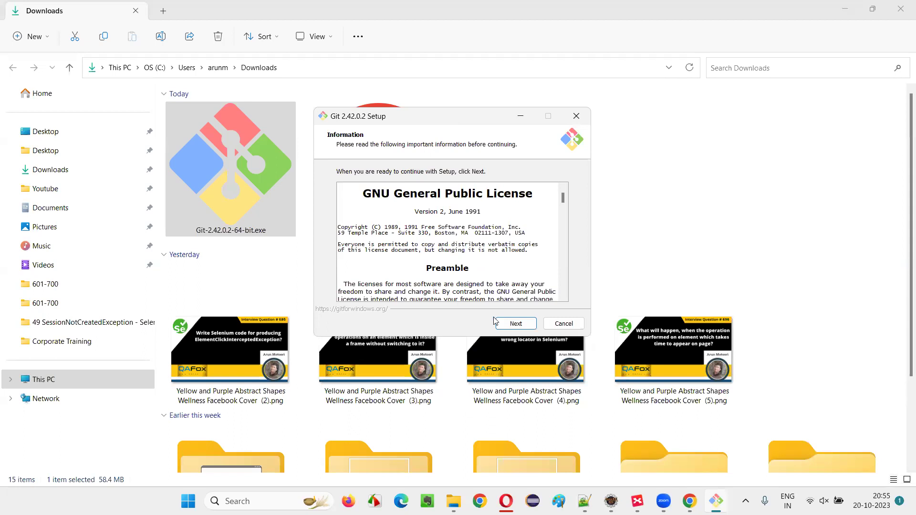
Step: Accept the license, keep C:\Program Files\Git, default components and Start Menu folder
{"action": "left_click", "coordinate": [497, 322]}
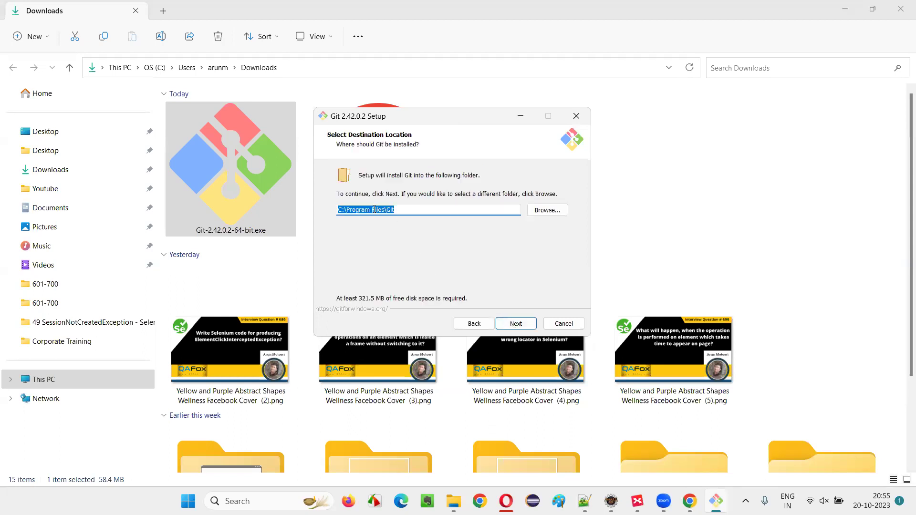
{"action": "left_click", "coordinate": [515, 324]}
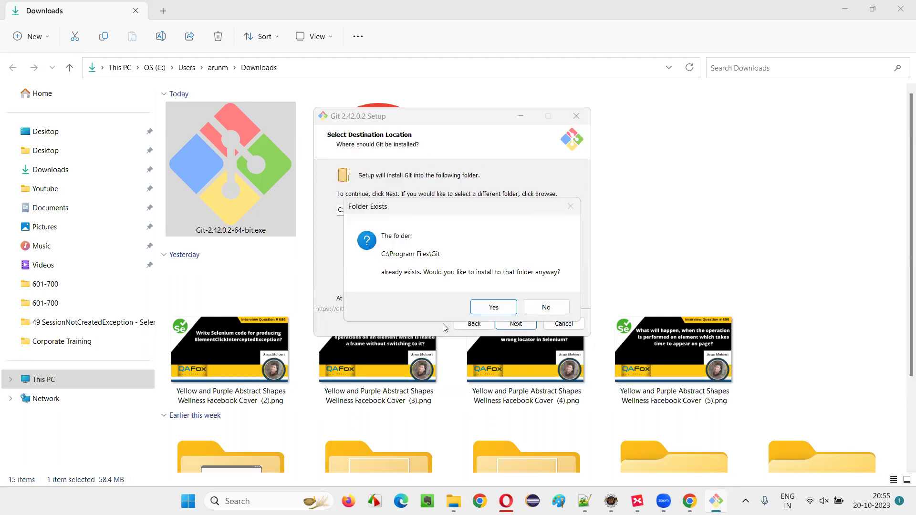
{"action": "left_click", "coordinate": [494, 307]}
{"action": "left_click", "coordinate": [511, 324]}
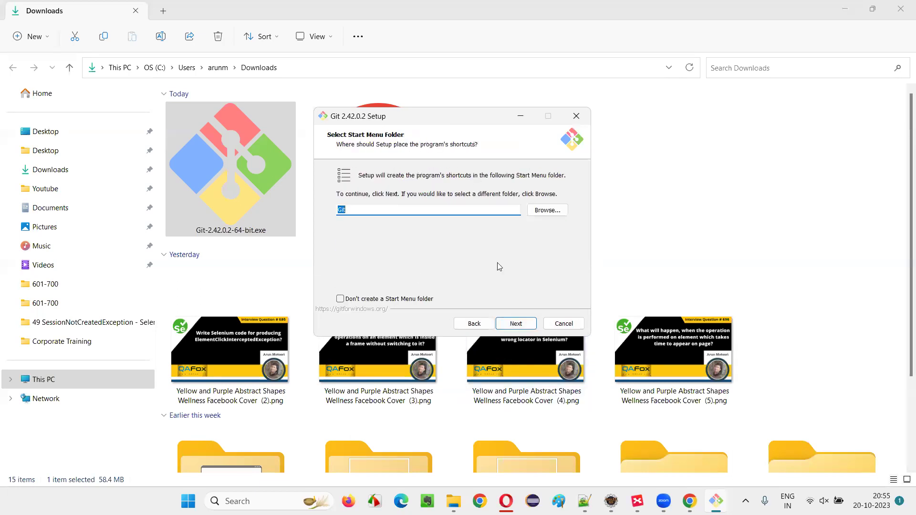
{"action": "left_click", "coordinate": [534, 326]}
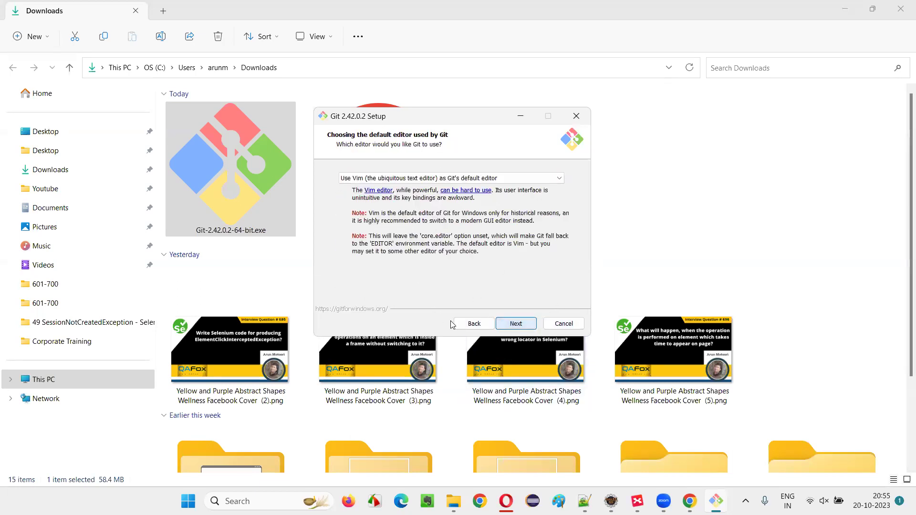
Step: Keep remaining defaults (Vim, PATH, OpenSSH, MinTTY, credential helper) and start installing
{"action": "left_click", "coordinate": [513, 323]}
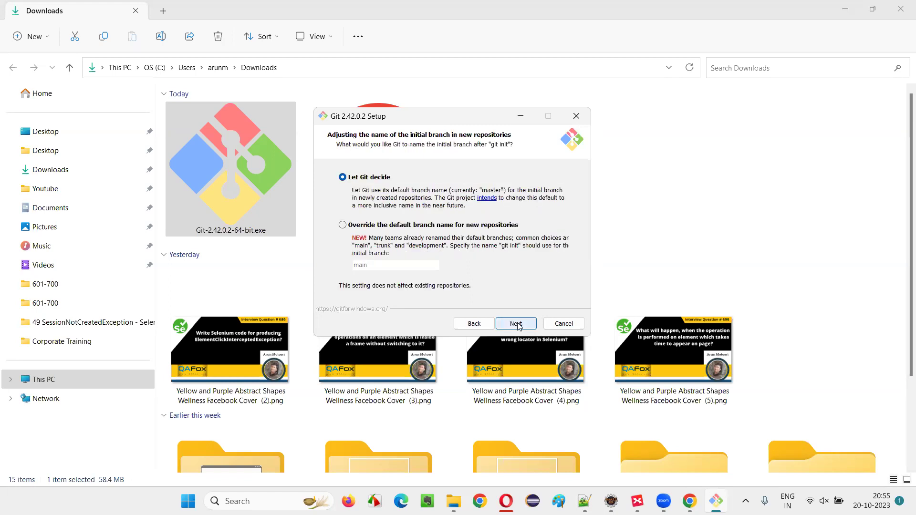
{"action": "left_click", "coordinate": [517, 324]}
{"action": "left_click", "coordinate": [517, 325]}
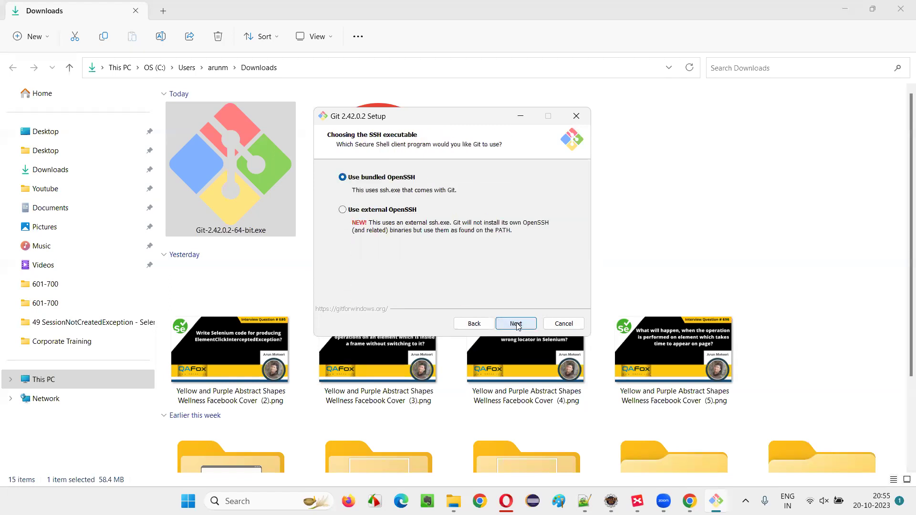
{"action": "left_click", "coordinate": [517, 325]}
{"action": "left_click", "coordinate": [517, 325]}
{"action": "left_click", "coordinate": [518, 324]}
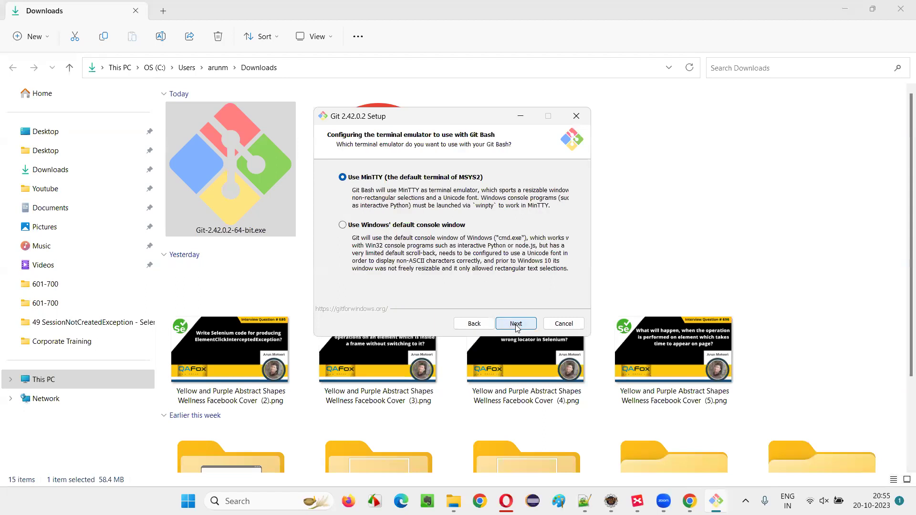
{"action": "left_click", "coordinate": [516, 325]}
{"action": "left_click", "coordinate": [517, 325]}
{"action": "left_click", "coordinate": [516, 325]}
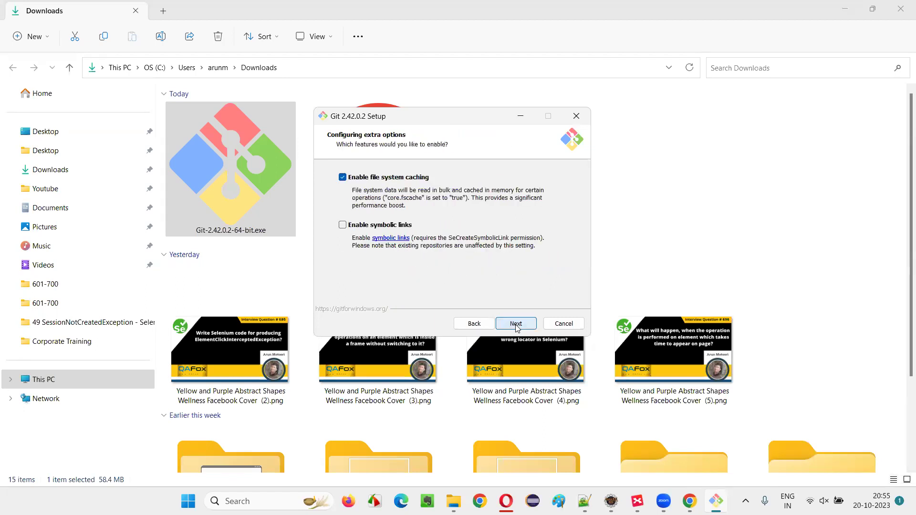
{"action": "left_click", "coordinate": [517, 324]}
{"action": "left_click", "coordinate": [516, 324]}
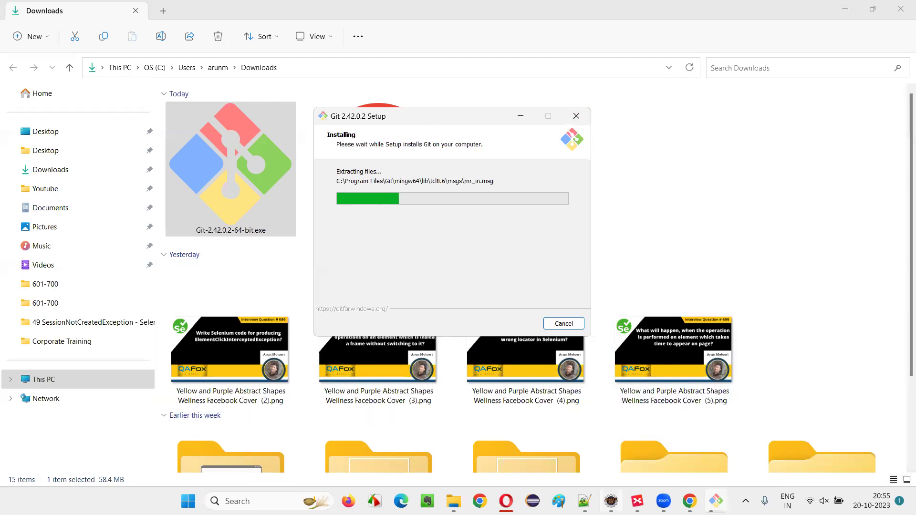
Step: Wait for installation to complete while switching between XMind, the installer and Downloads windows
{"action": "left_click", "coordinate": [638, 501]}
{"action": "left_click", "coordinate": [716, 501]}
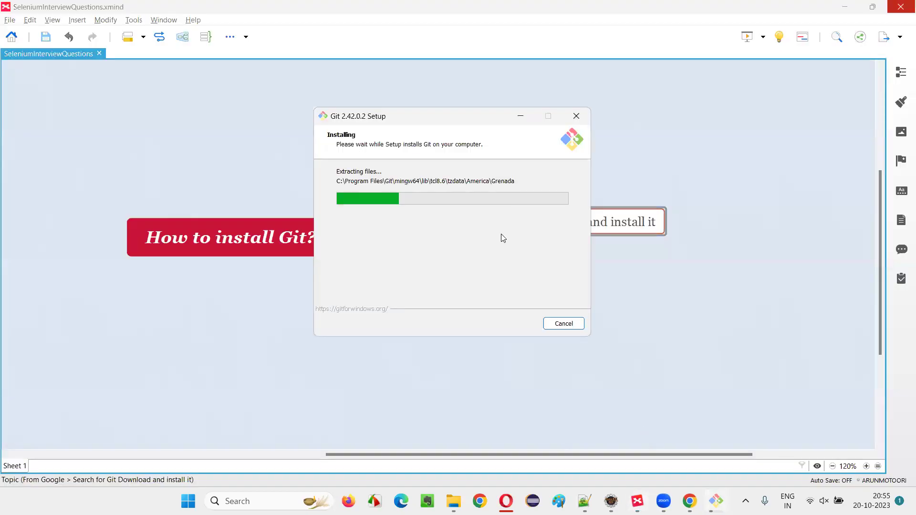
{"action": "left_click_drag", "start_coordinate": [476, 113], "coordinate": [529, 177]}
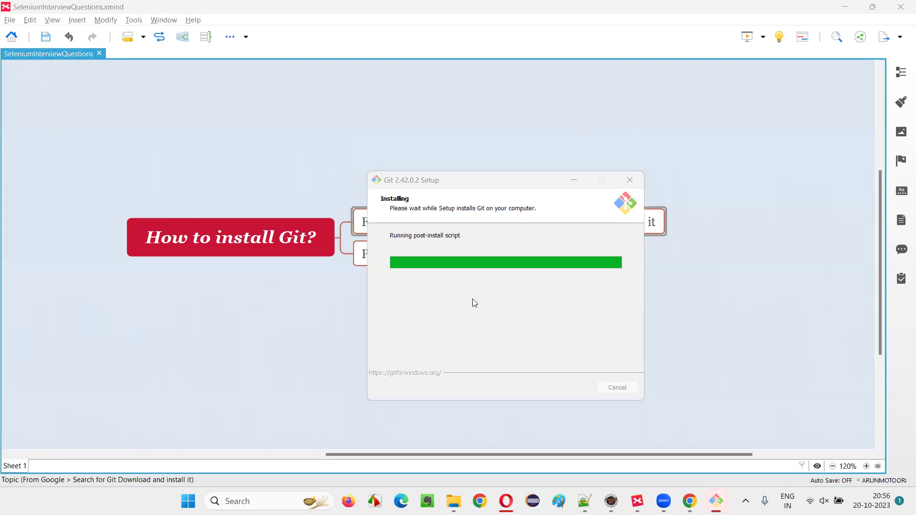
{"action": "key", "text": "alt+Tab"}
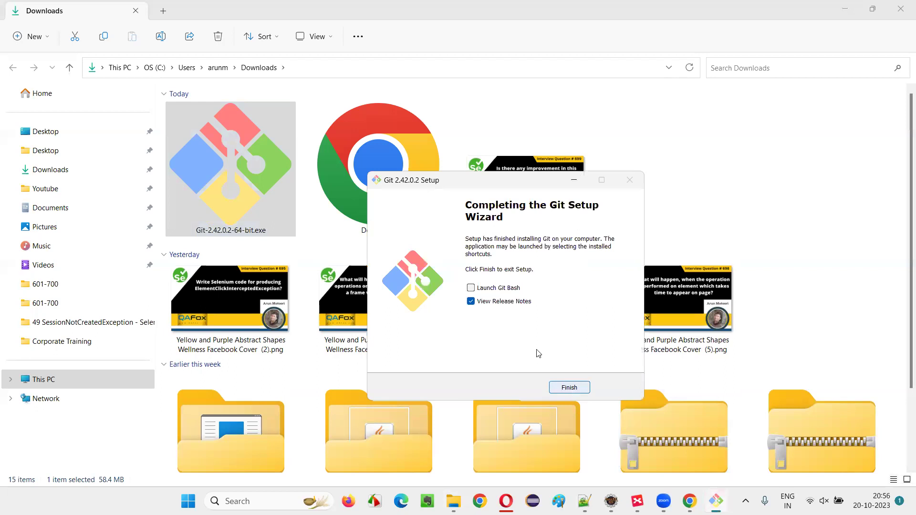
Step: Uncheck View Release Notes and finish the Git setup wizard
{"action": "left_click", "coordinate": [494, 302]}
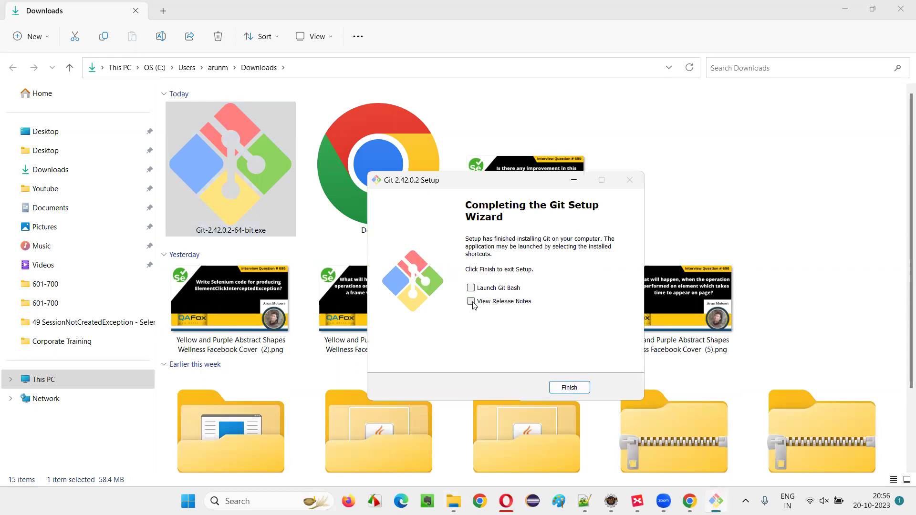
{"action": "left_click", "coordinate": [568, 388]}
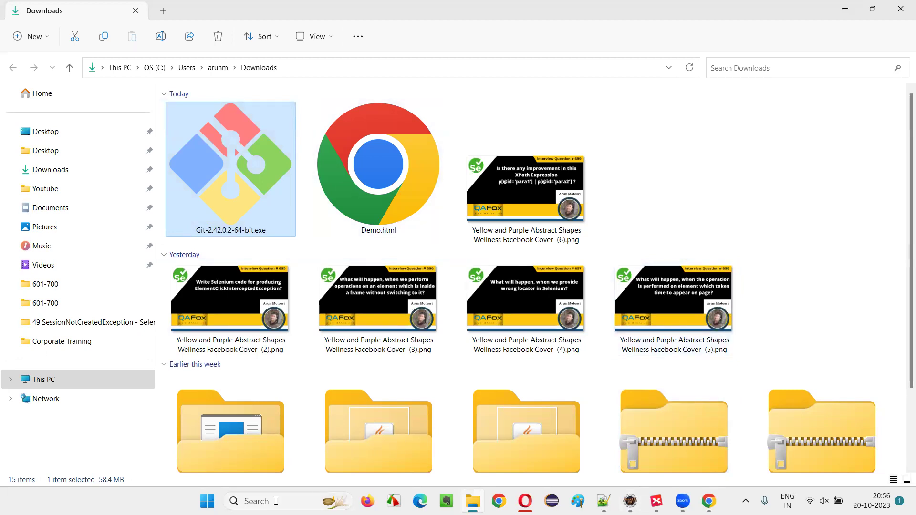
Step: Search Windows for 'git' to confirm Git GUI, Git Bash and Git CMD appear
{"action": "left_click", "coordinate": [656, 501]}
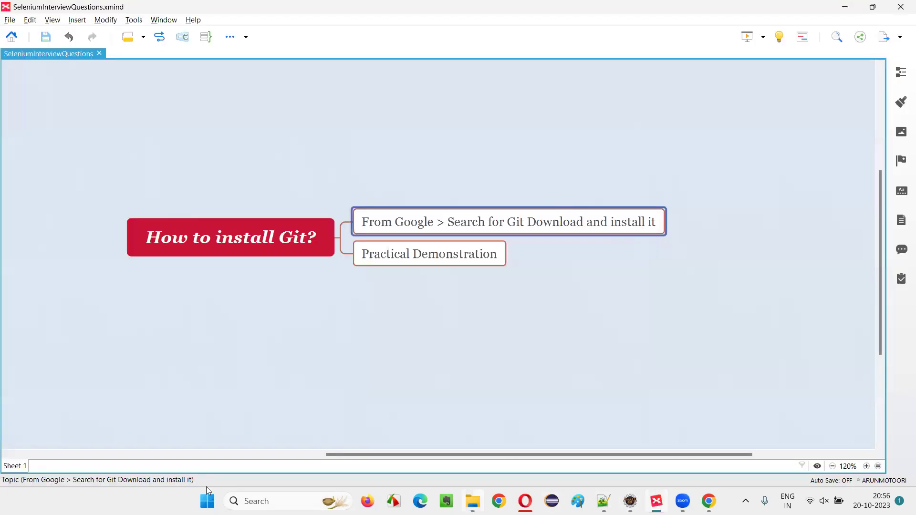
{"action": "left_click", "coordinate": [247, 501]}
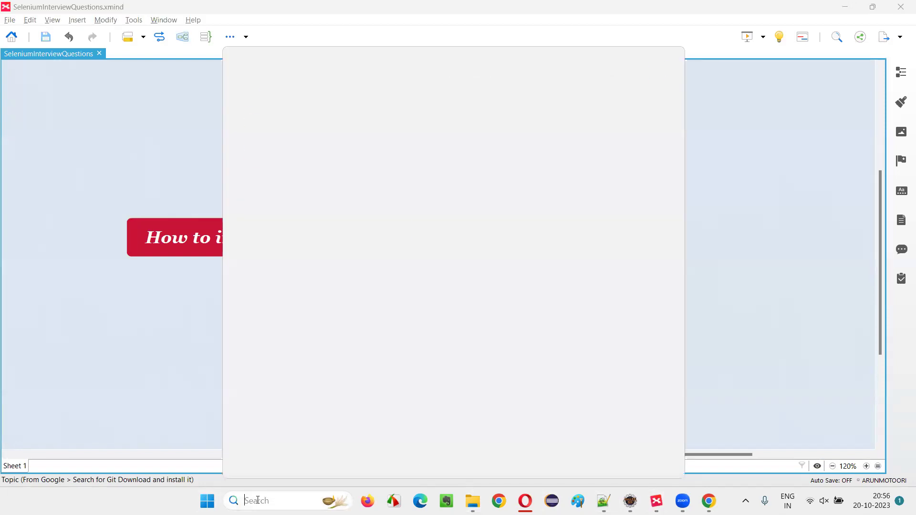
{"action": "type", "text": "git"}
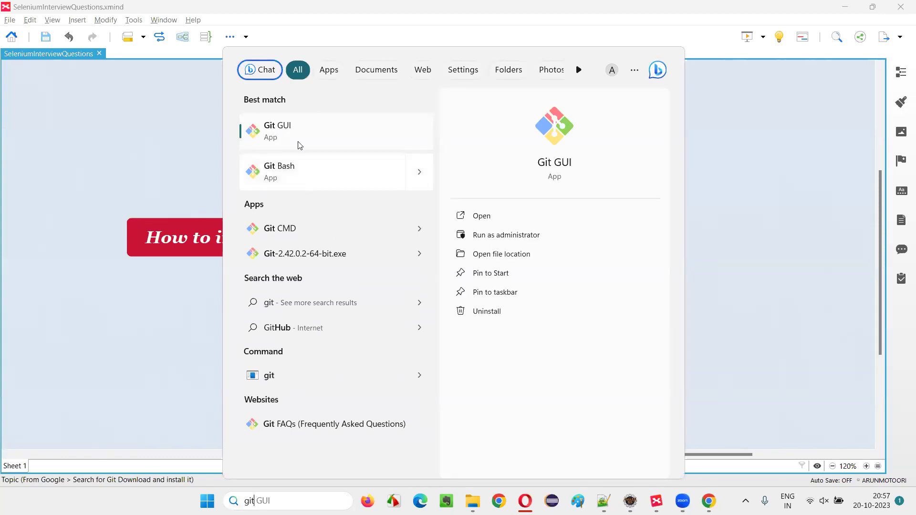
{"action": "left_click", "coordinate": [168, 155]}
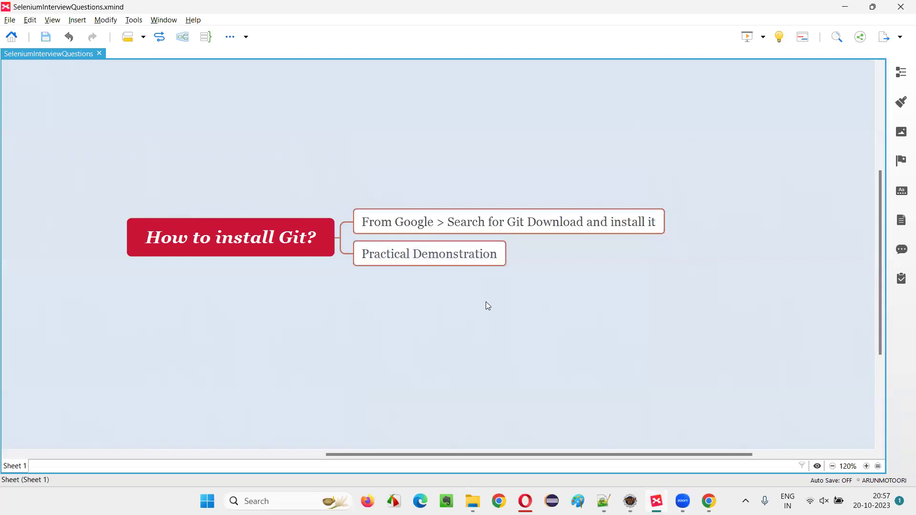
{"action": "left_click", "coordinate": [279, 248]}
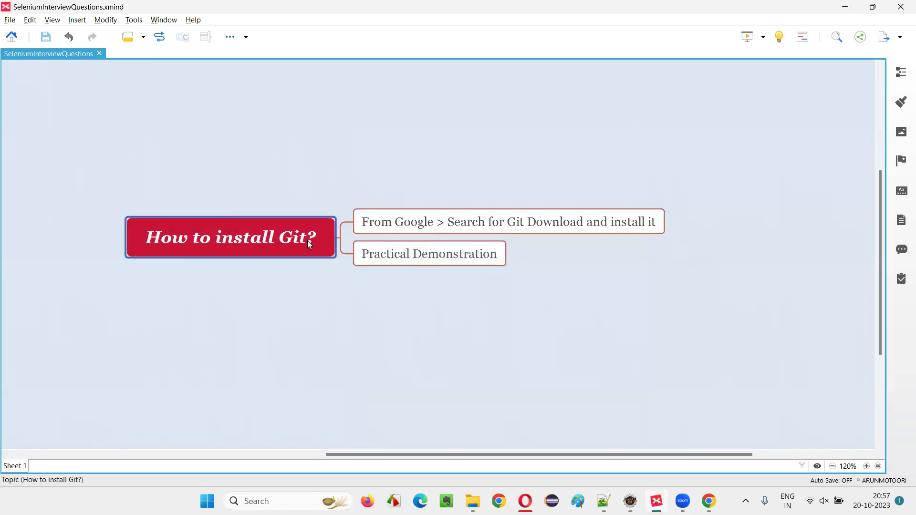
{"action": "left_click", "coordinate": [491, 215]}
{"action": "left_click", "coordinate": [484, 261]}
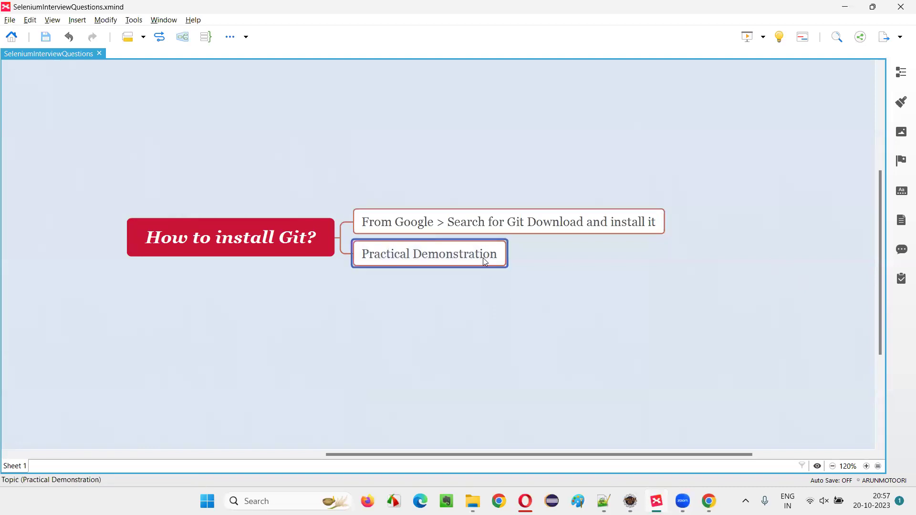
{"action": "left_click", "coordinate": [310, 252]}
{"action": "left_click", "coordinate": [426, 231]}
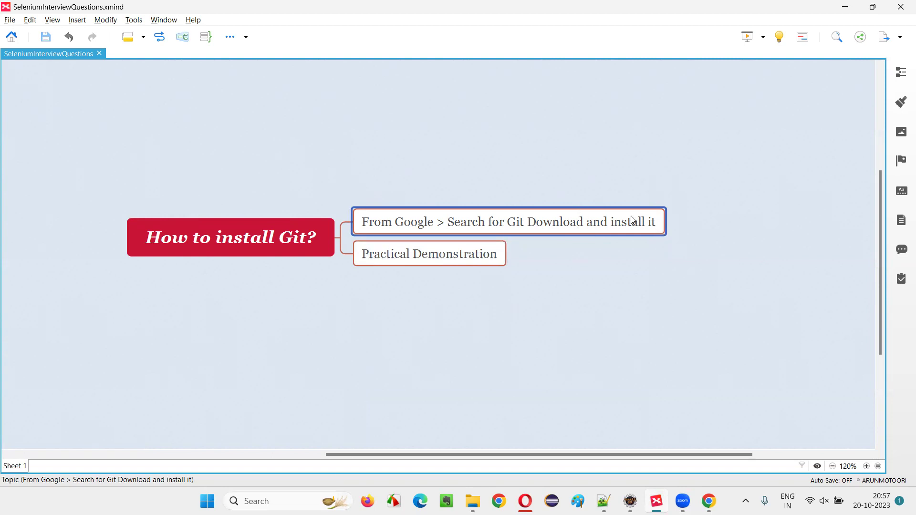
{"action": "left_click", "coordinate": [272, 497]}
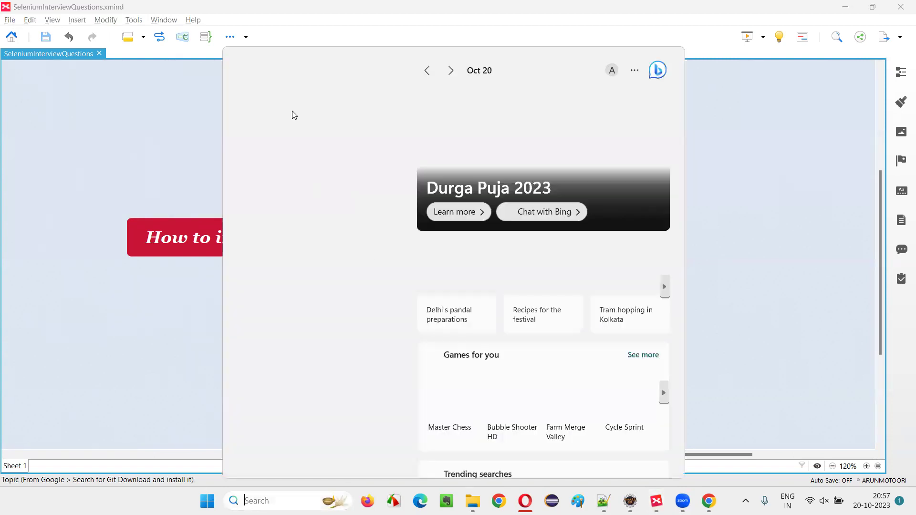
{"action": "left_click", "coordinate": [132, 347]}
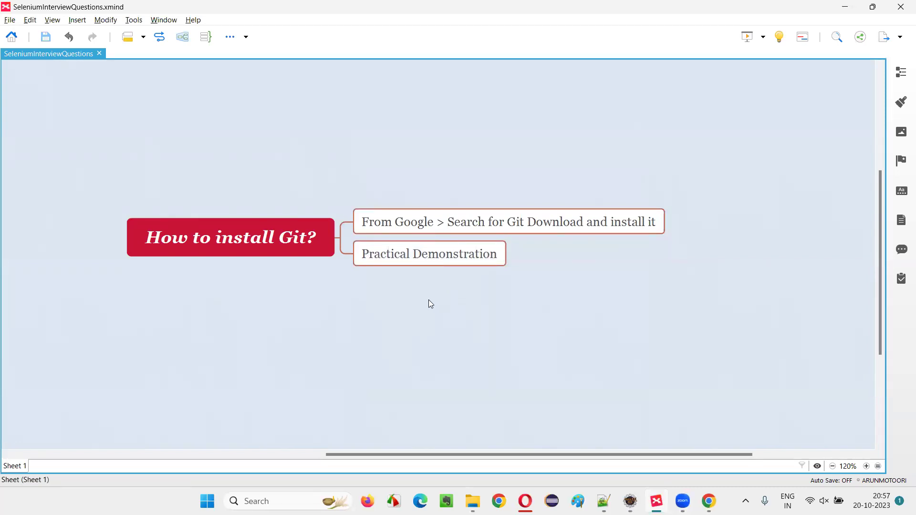
{"action": "left_click", "coordinate": [231, 243]}
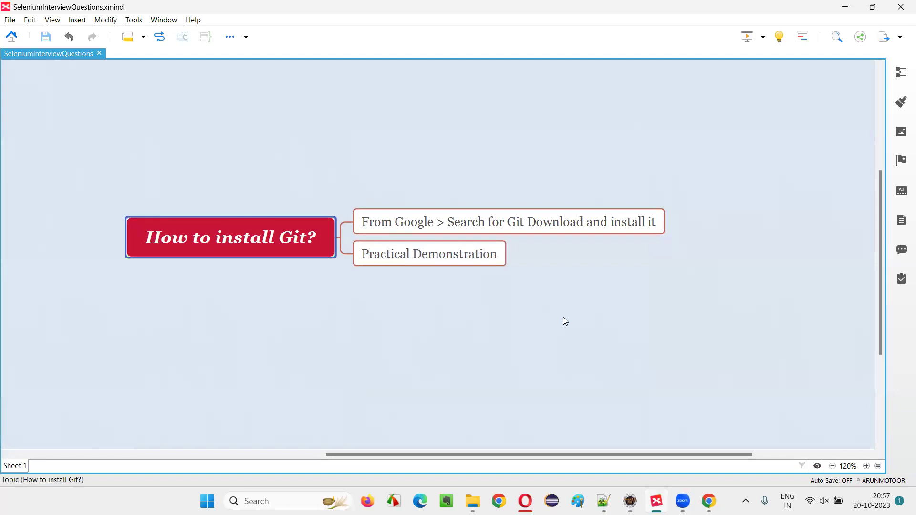